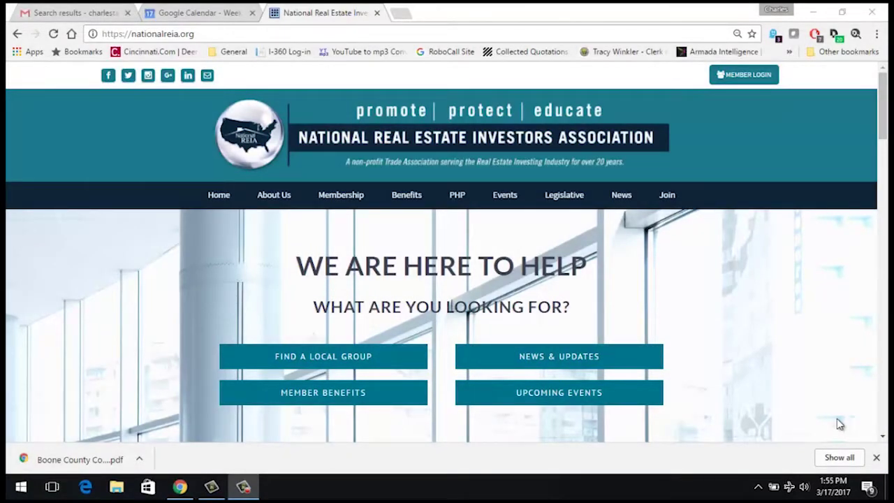
Step: Go from the Legislative section to the VoterVoice Action Center page
left_click(571, 199)
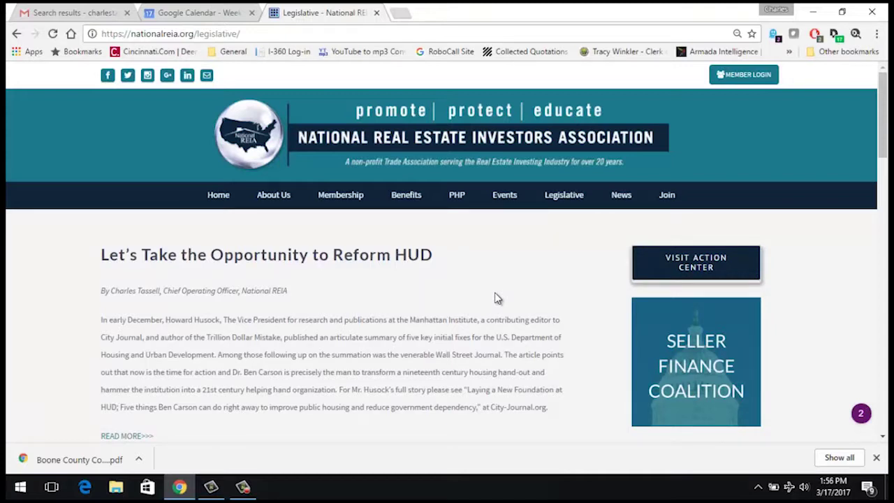
left_click(693, 262)
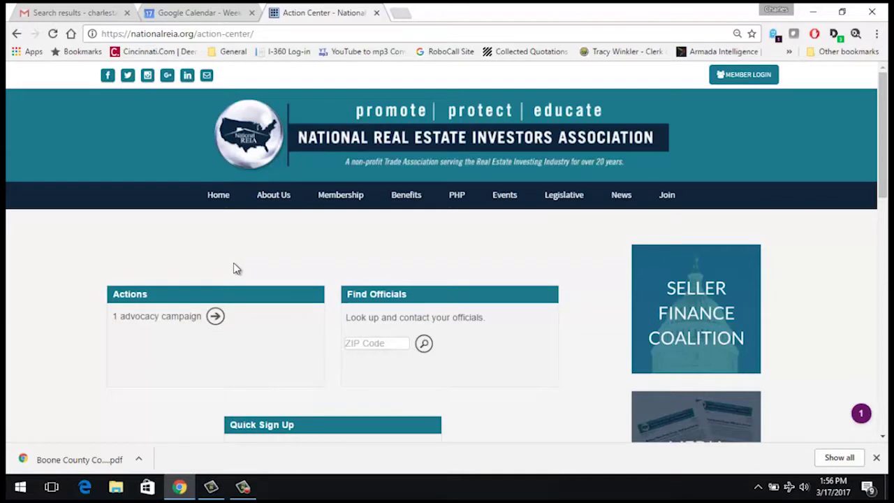
Step: Open the 'Please Oppose Rental Inspection Program' alert and scroll through its drafted message to the mayor and council
left_click(217, 318)
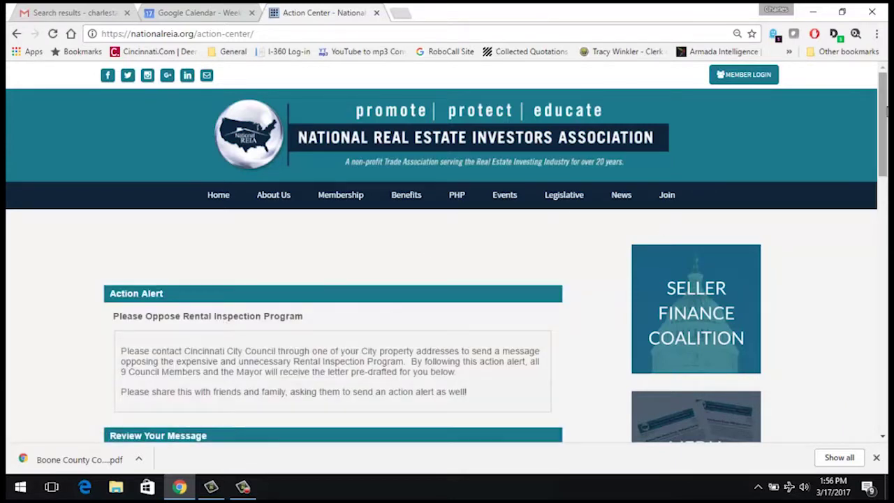
left_click_drag(885, 112, 885, 160)
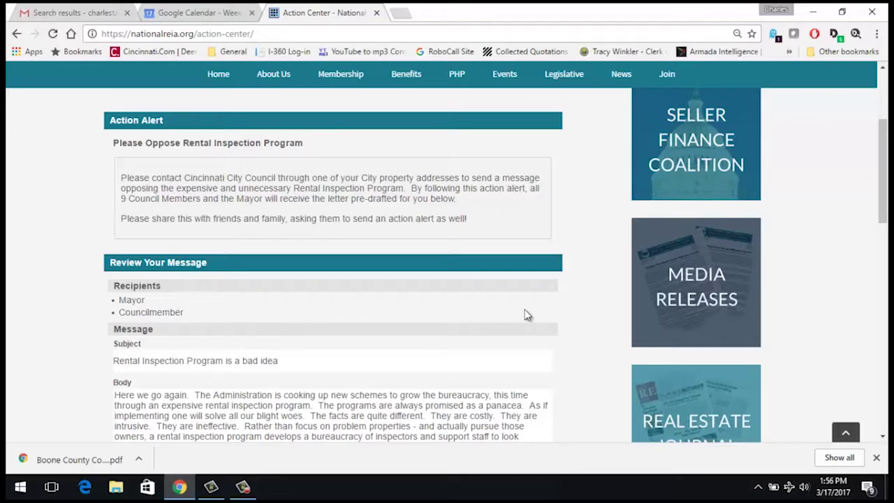
left_click_drag(883, 160, 887, 218)
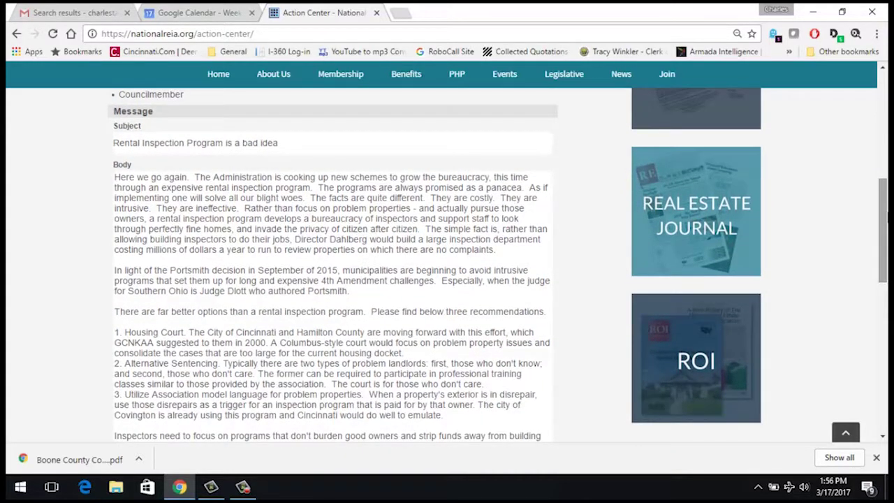
left_click_drag(885, 220, 885, 272)
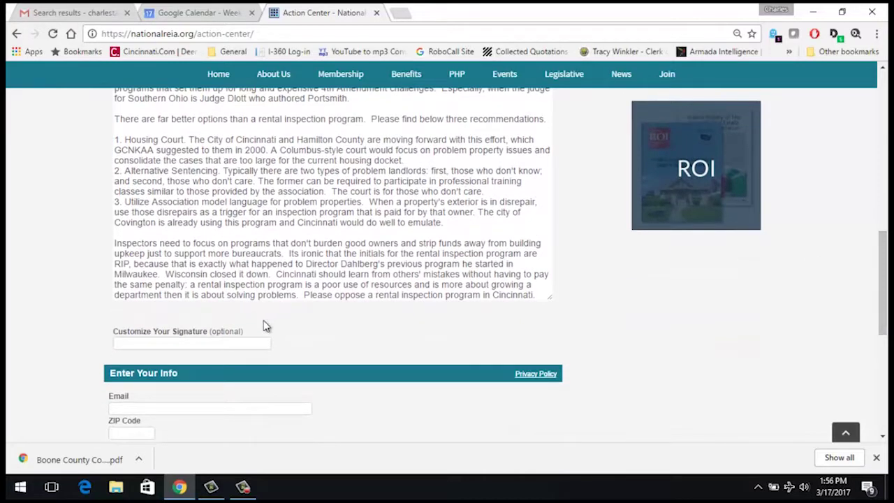
Step: Add a custom signature, enter the email and ZIP code 45236, and submit them
left_click(248, 341)
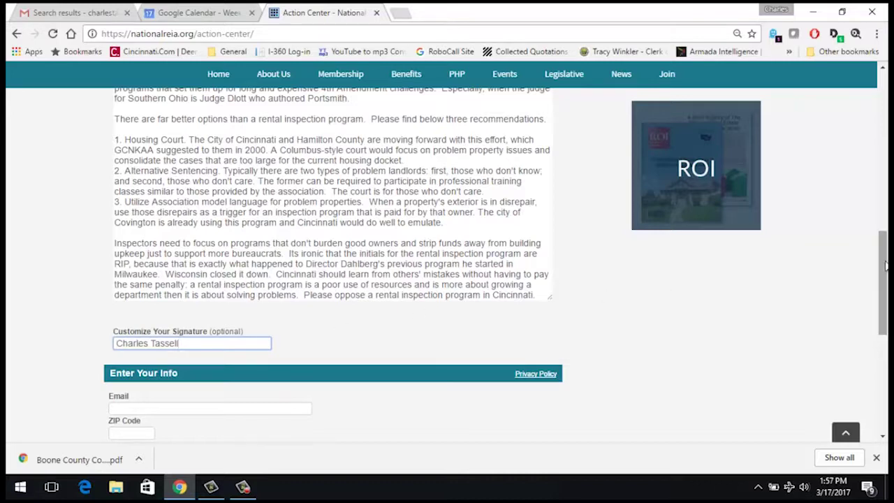
left_click_drag(885, 267, 884, 291)
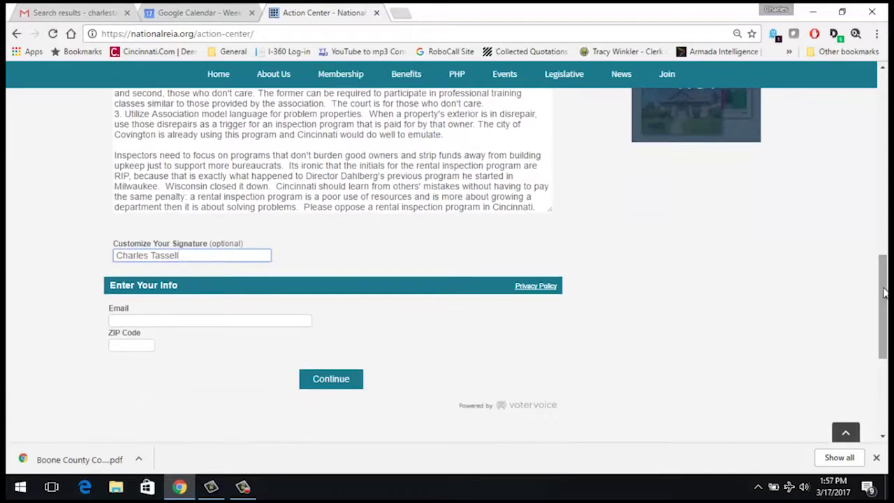
left_click(265, 321)
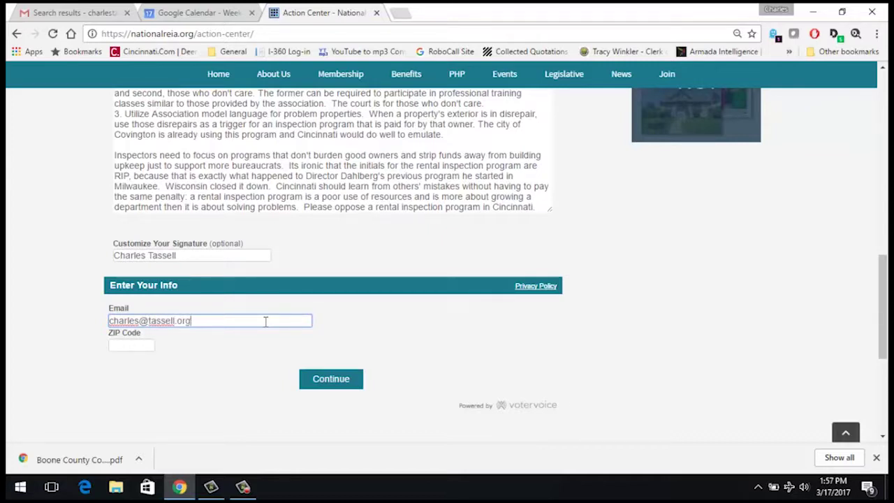
left_click(143, 346)
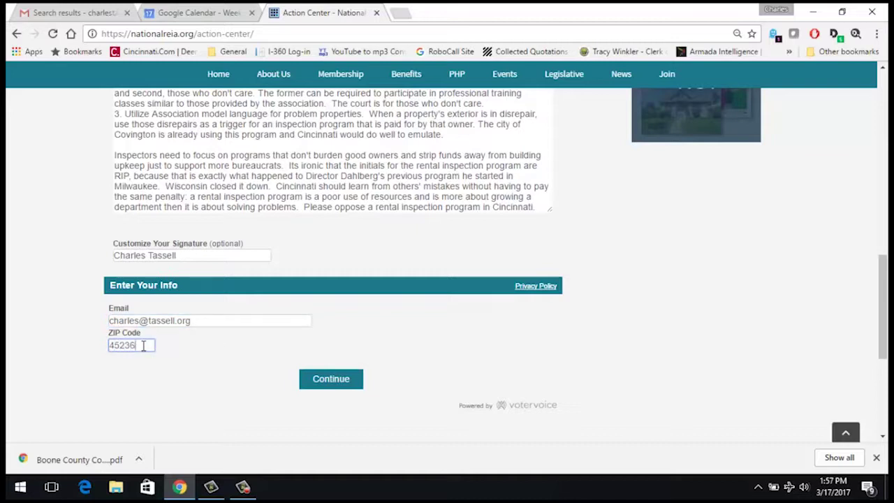
left_click(316, 382)
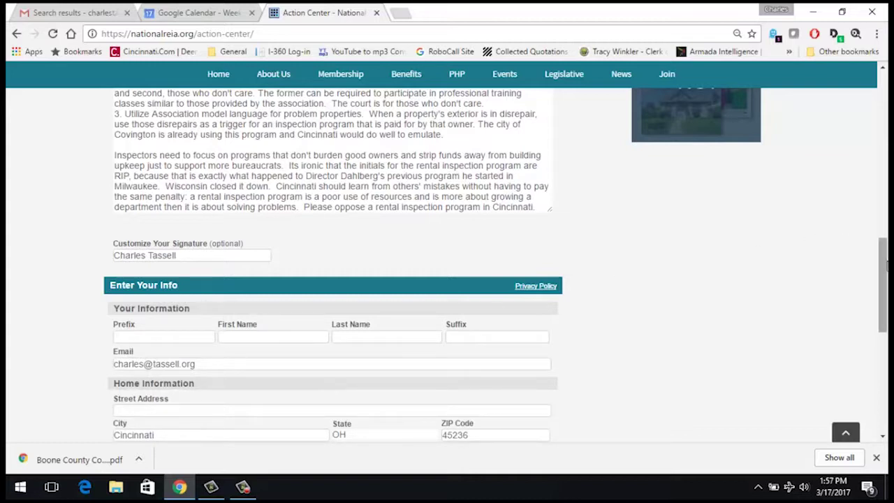
Step: Fill the sender's prefix as 'Mr.' along with first and last name
left_click_drag(883, 268, 885, 289)
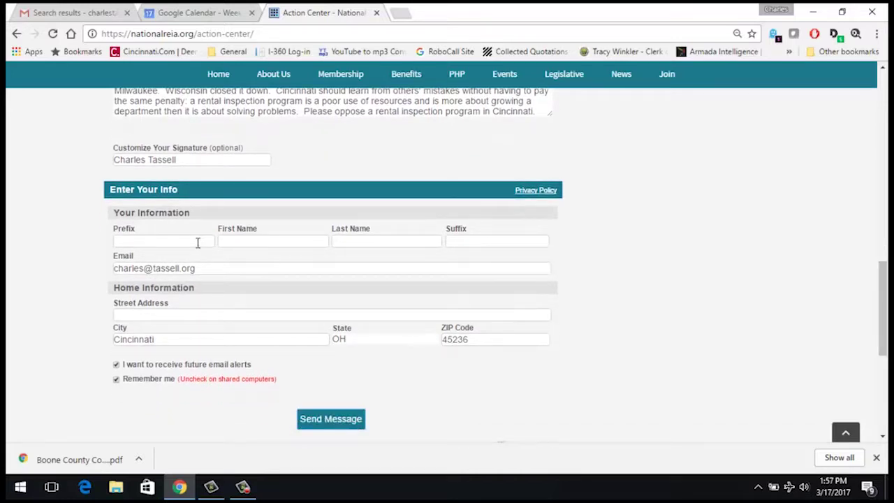
left_click(198, 242)
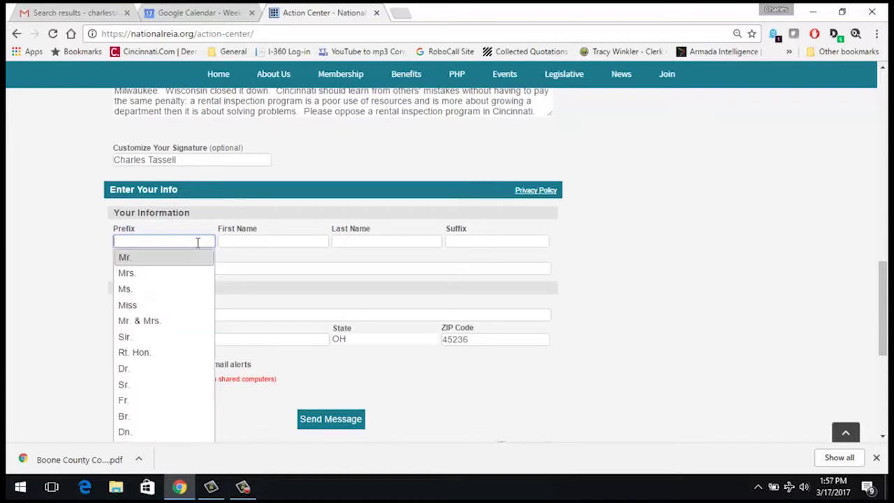
type("Mr.")
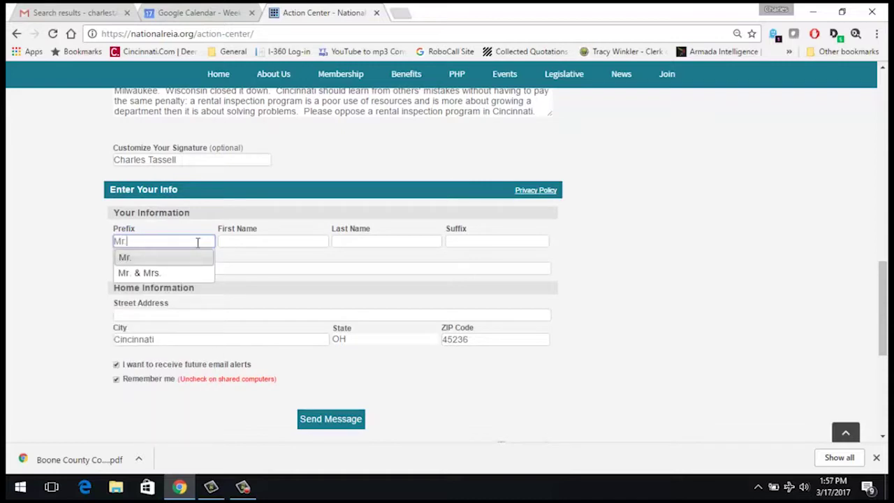
key("Tab")
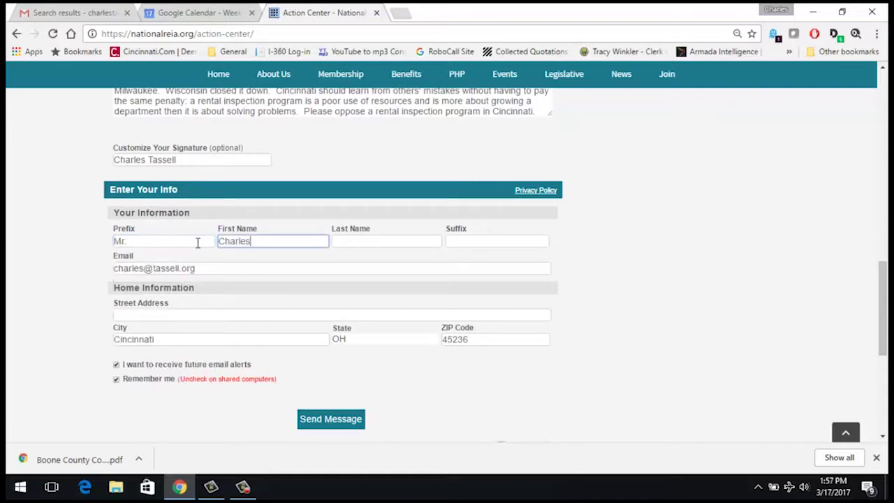
key("Tab")
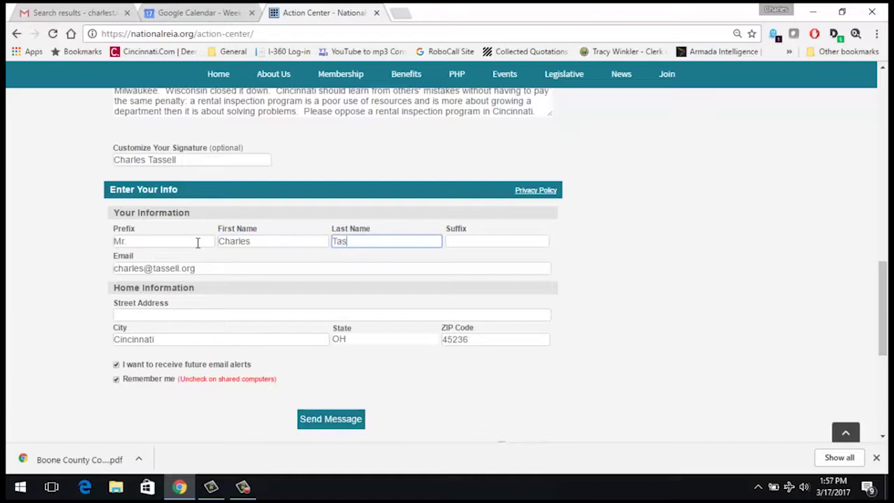
Step: Enter the street address, opt out of email alerts, and send the opposition message
left_click(180, 313)
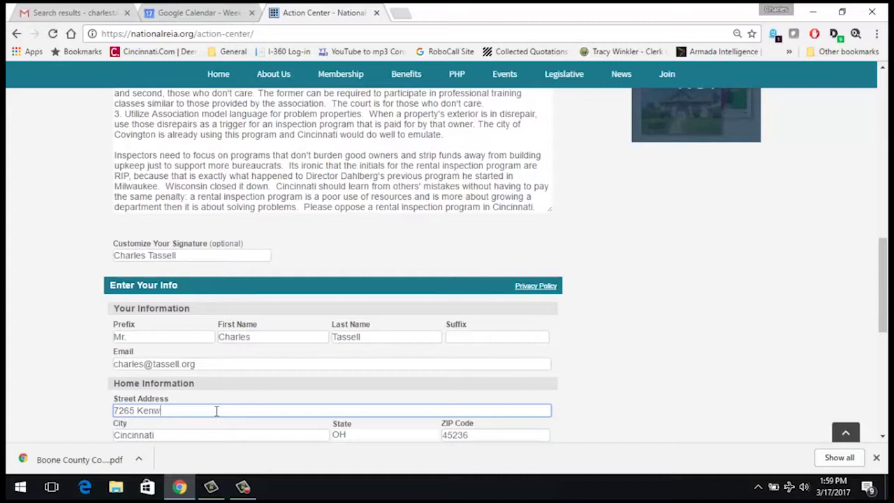
type("Dr.")
left_click_drag(884, 318, 885, 356)
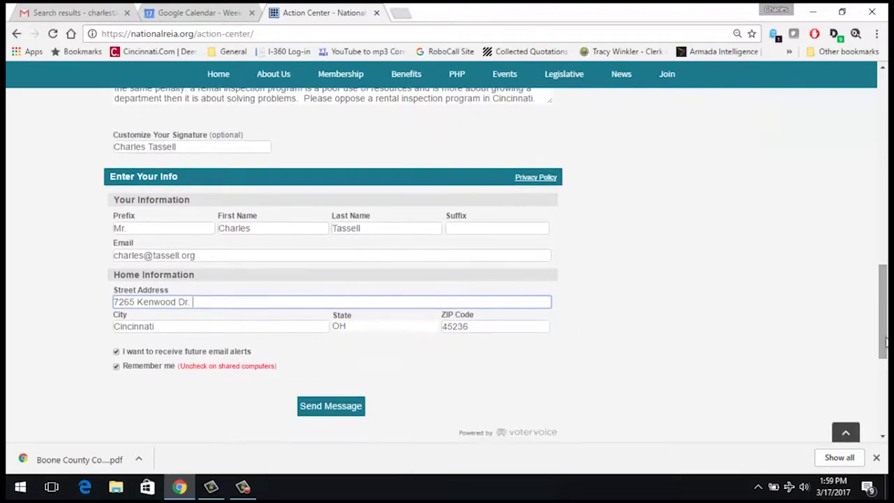
left_click(117, 351)
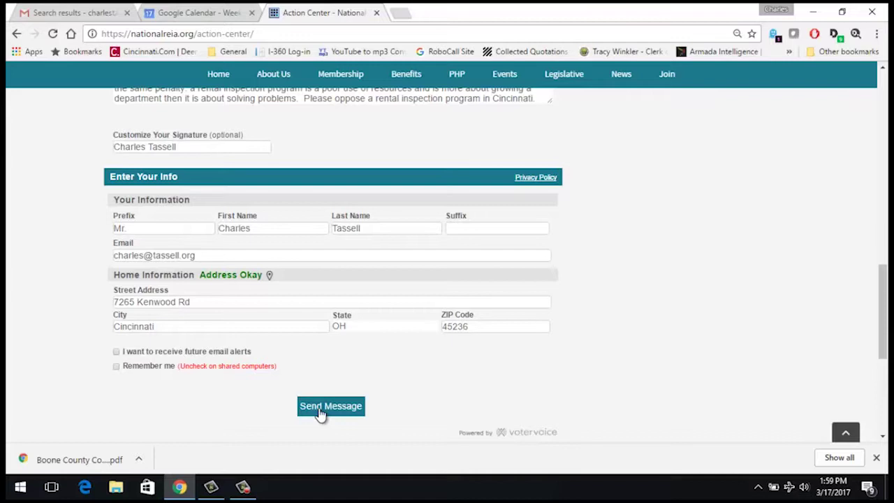
left_click(320, 410)
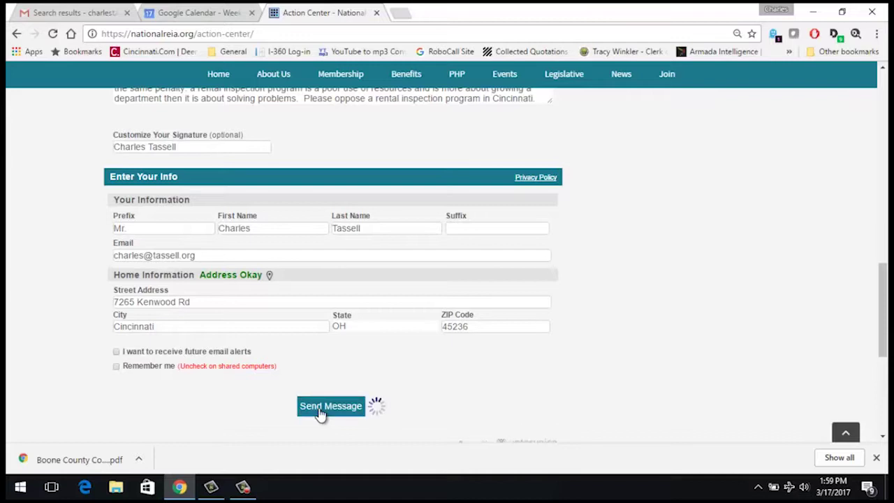